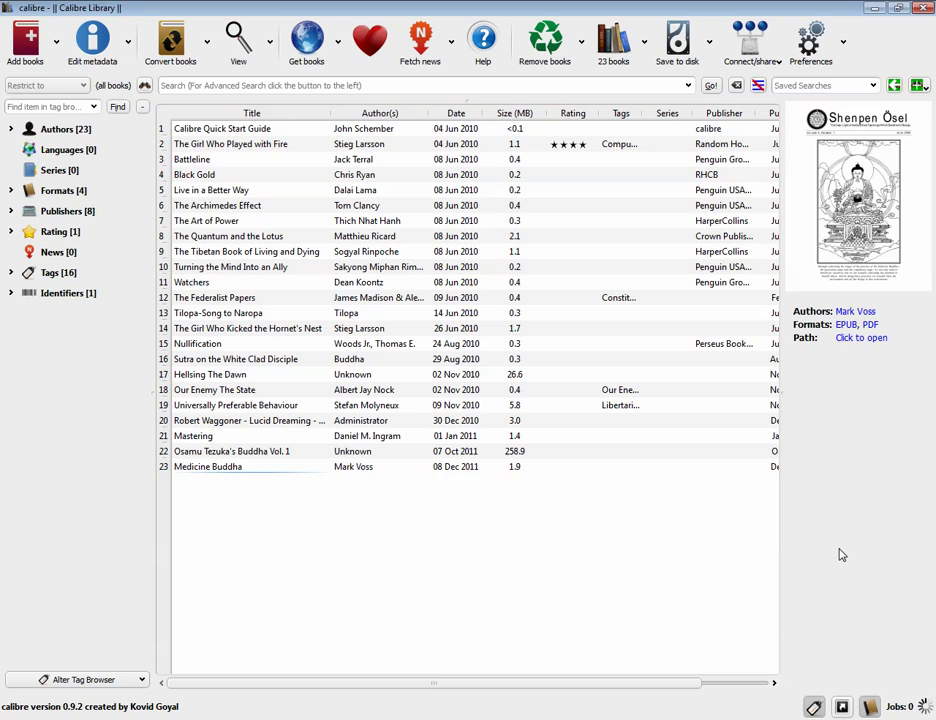
# Open calibre's Preferences and go to the Plugins page under Advanced
pyautogui.click(806, 45)
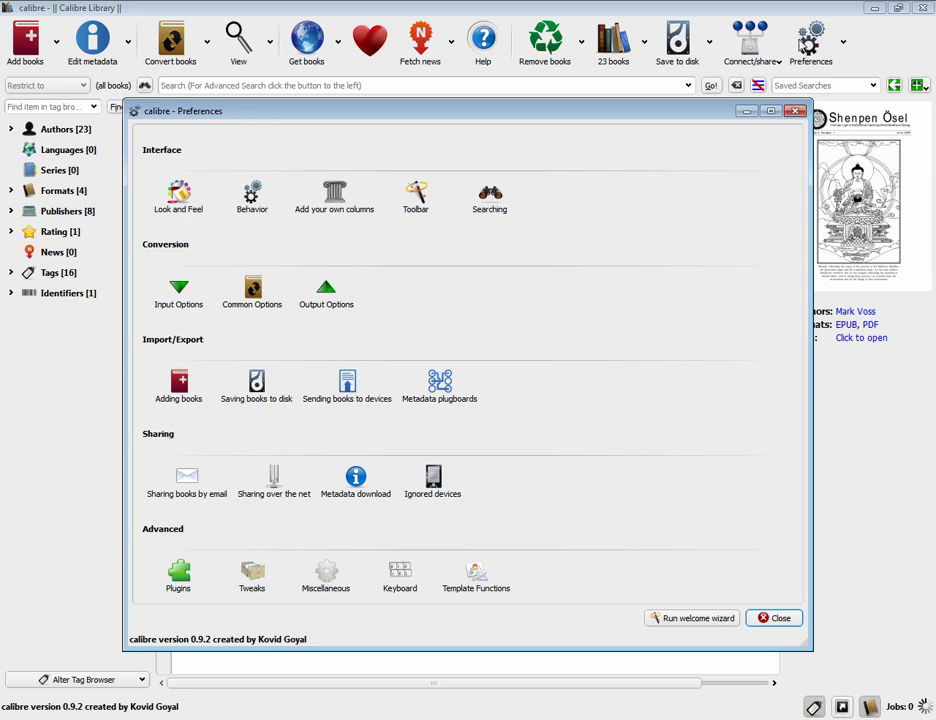
pyautogui.click(177, 577)
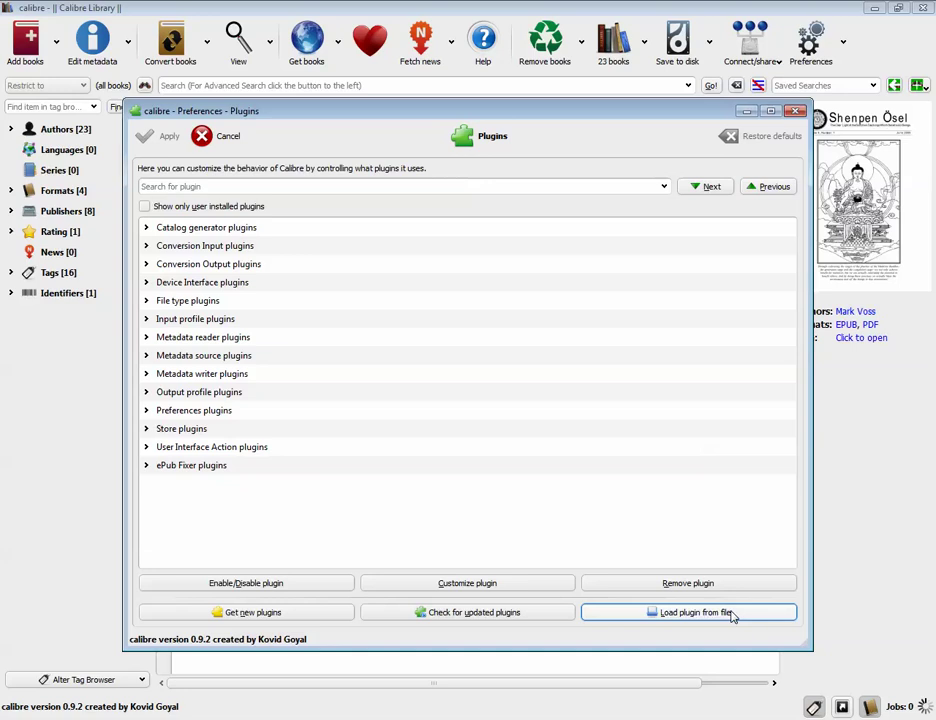
# Install the plugin from ignobleepub_v01.6_plugin.zip, accepting the security warning
pyautogui.click(745, 617)
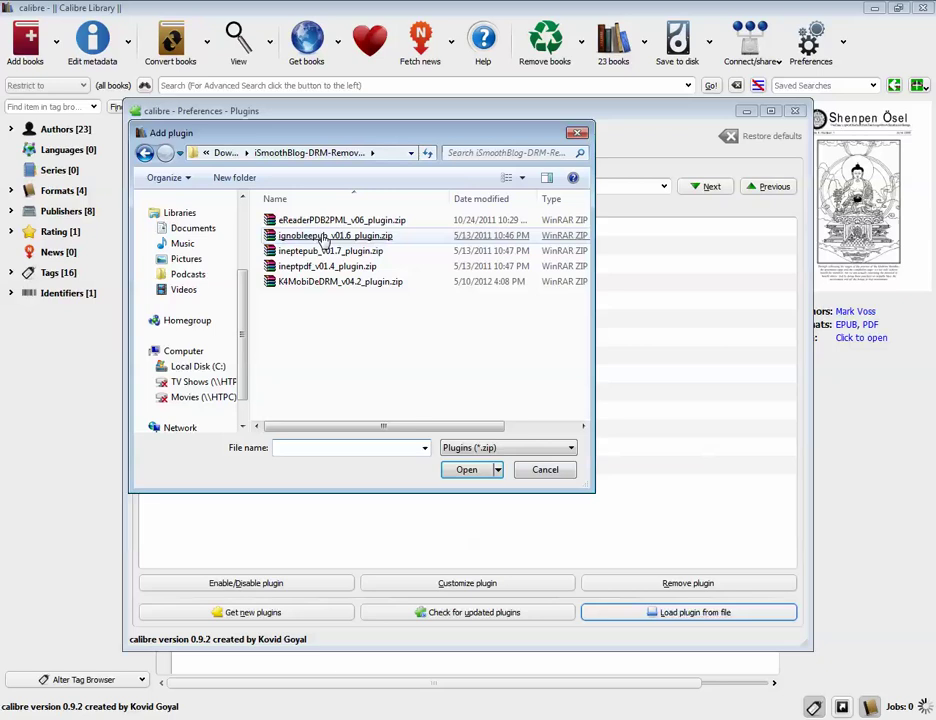
pyautogui.doubleClick(378, 238)
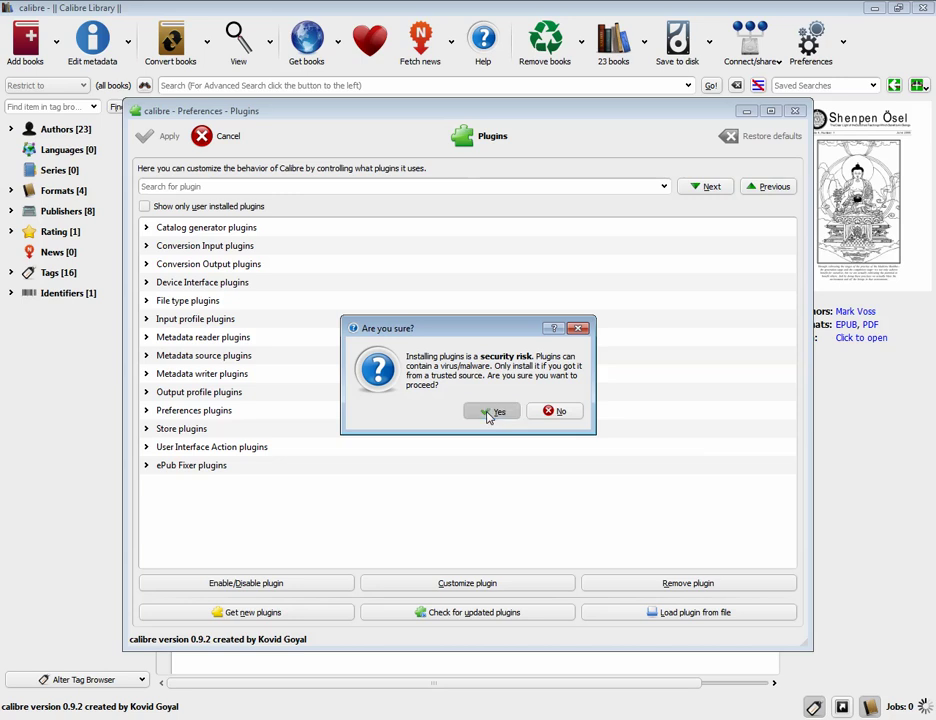
pyautogui.click(488, 414)
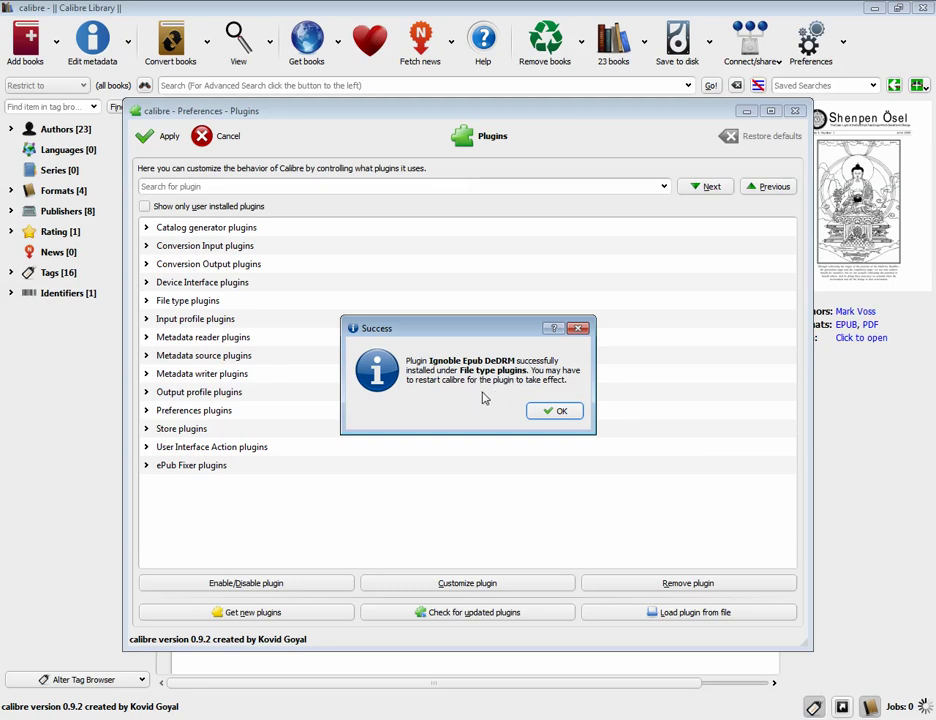
pyautogui.click(552, 412)
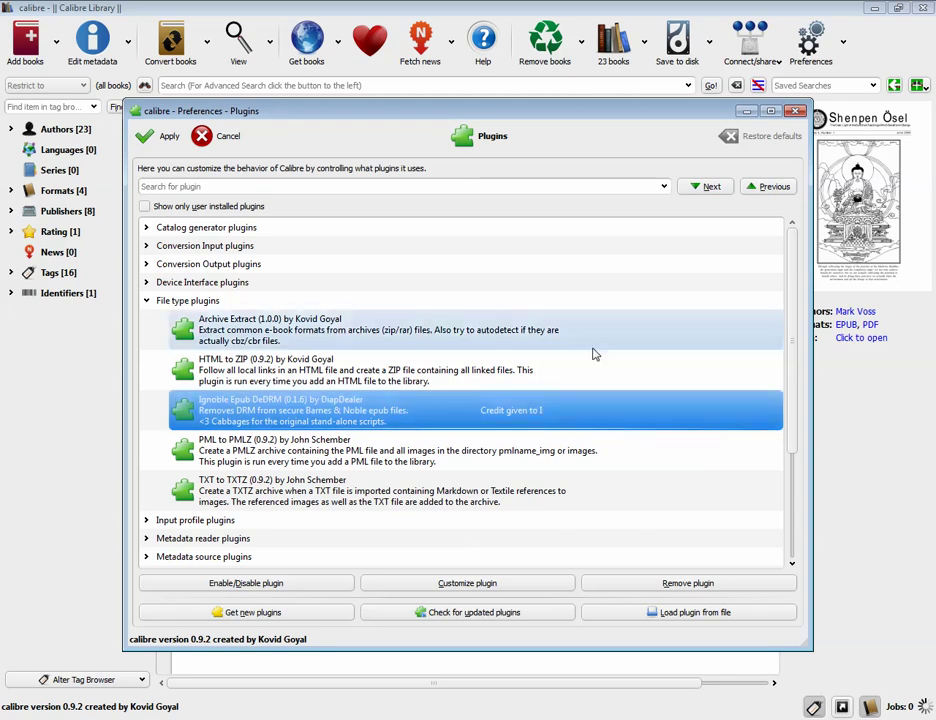
# Apply the plugin changes and close the Preferences window
pyautogui.click(157, 142)
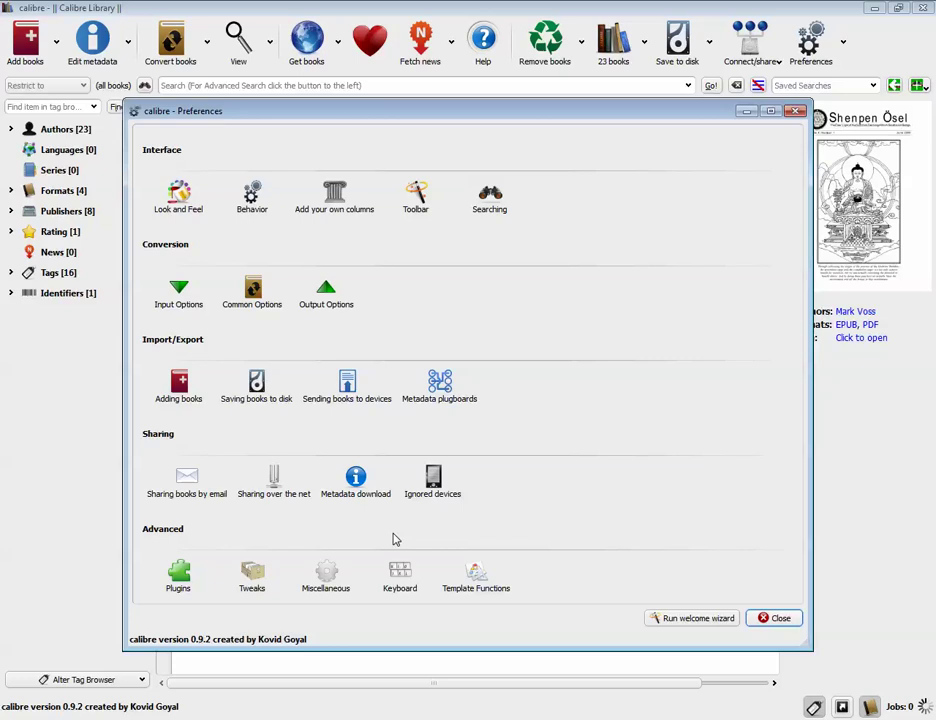
pyautogui.click(770, 621)
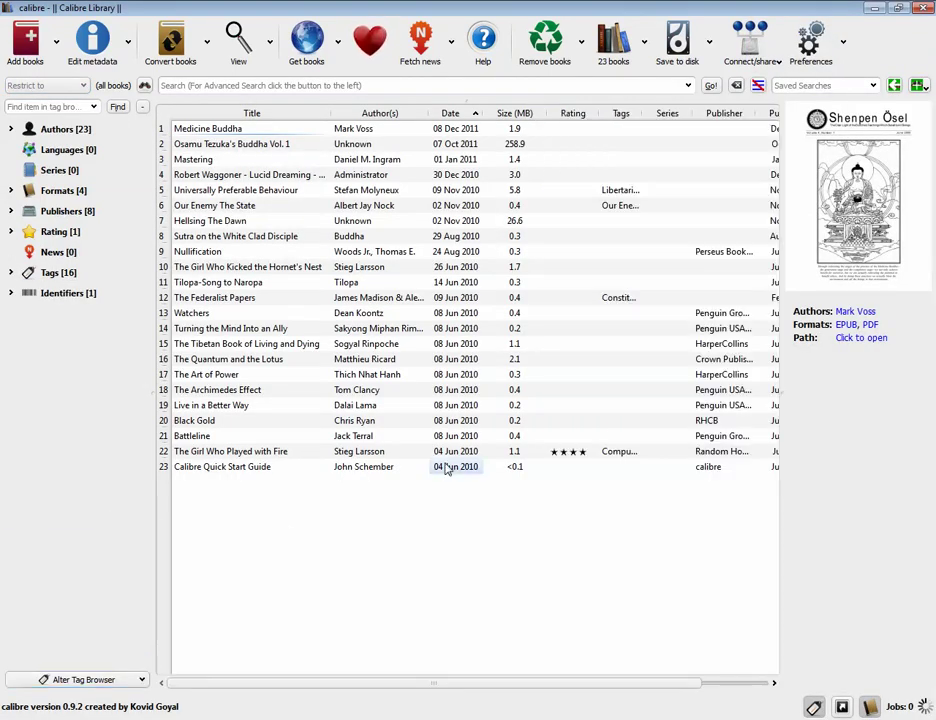
# Reopen Preferences > Plugins and select Ignoble Epub DeDRM under File type plugins
pyautogui.click(812, 48)
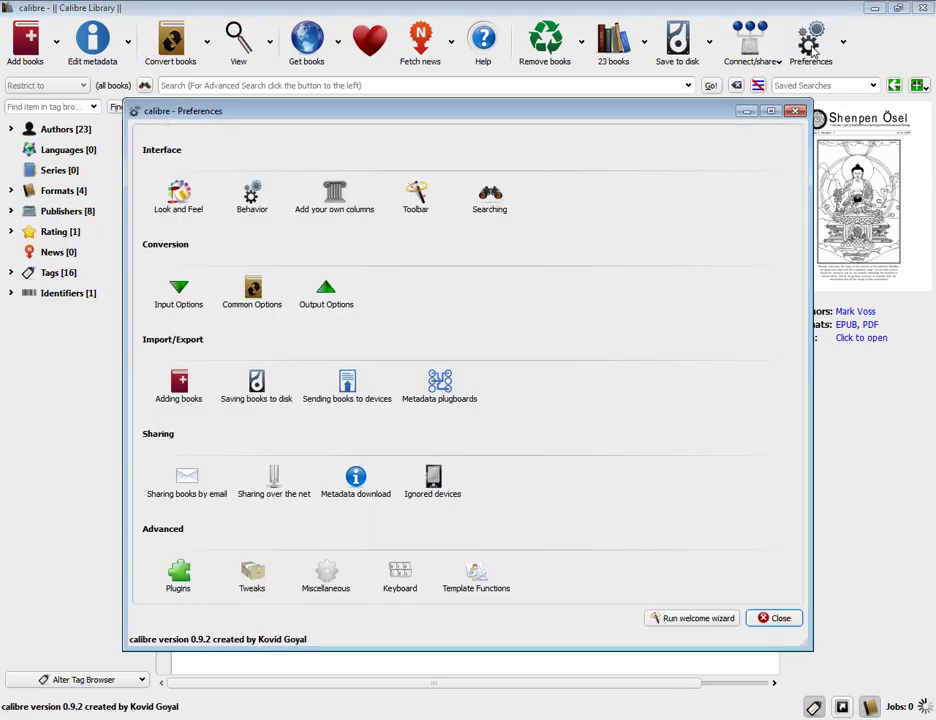
pyautogui.click(177, 587)
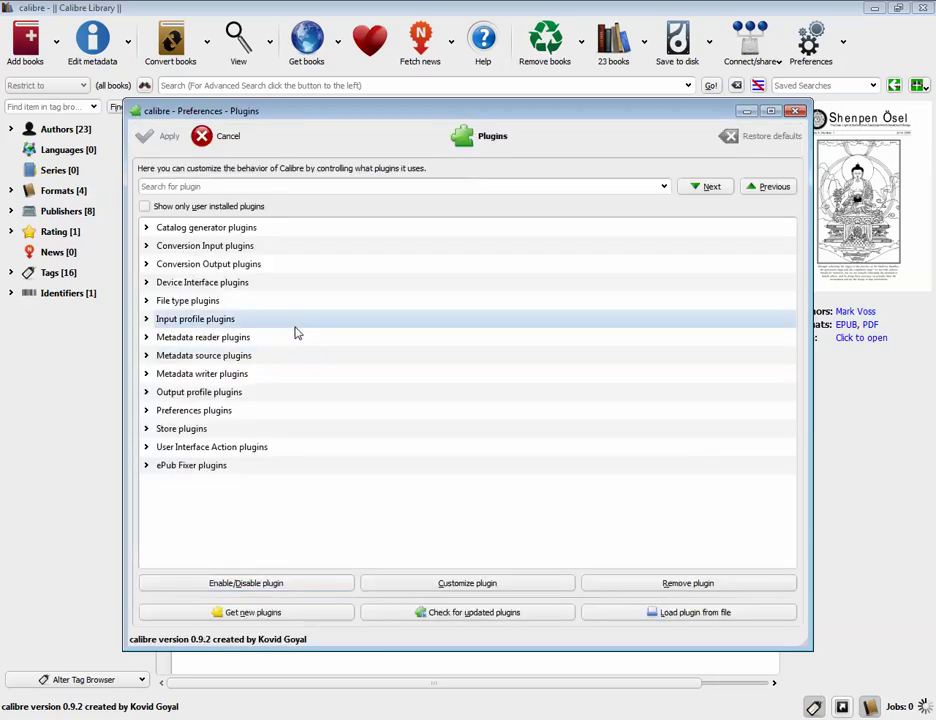
pyautogui.click(147, 302)
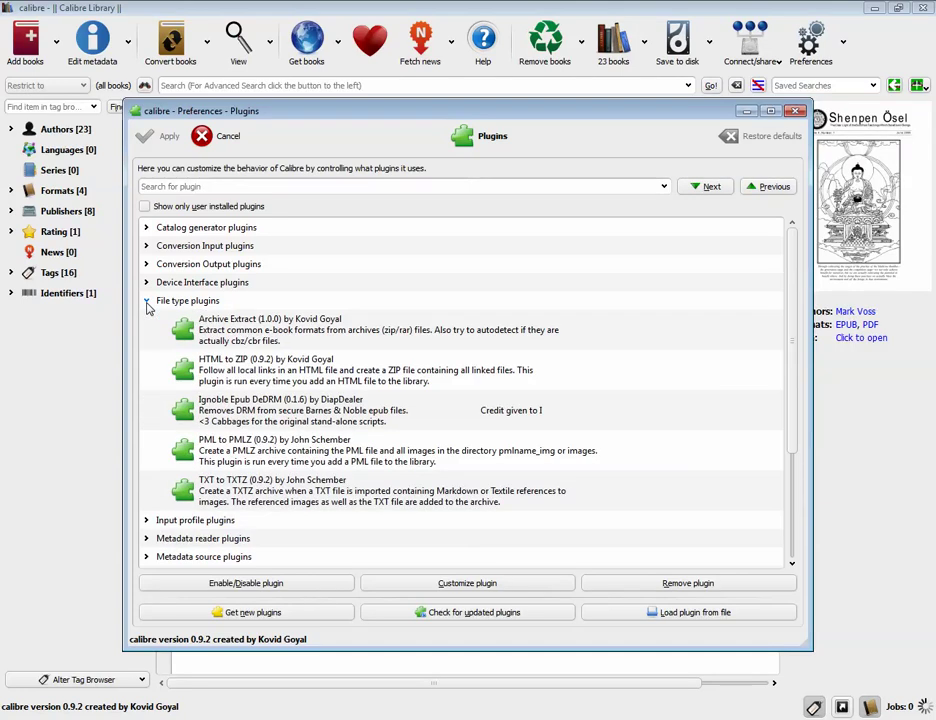
pyautogui.click(248, 416)
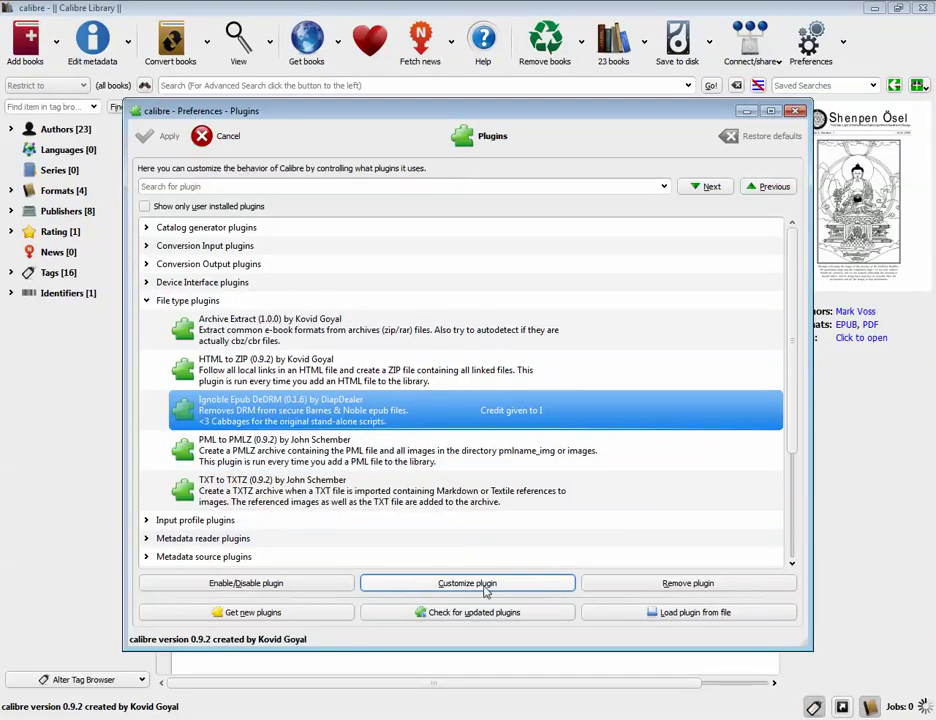
# Customize Ignoble Epub DeDRM with the B&N account name and credit card number, comma-separated
pyautogui.click(528, 588)
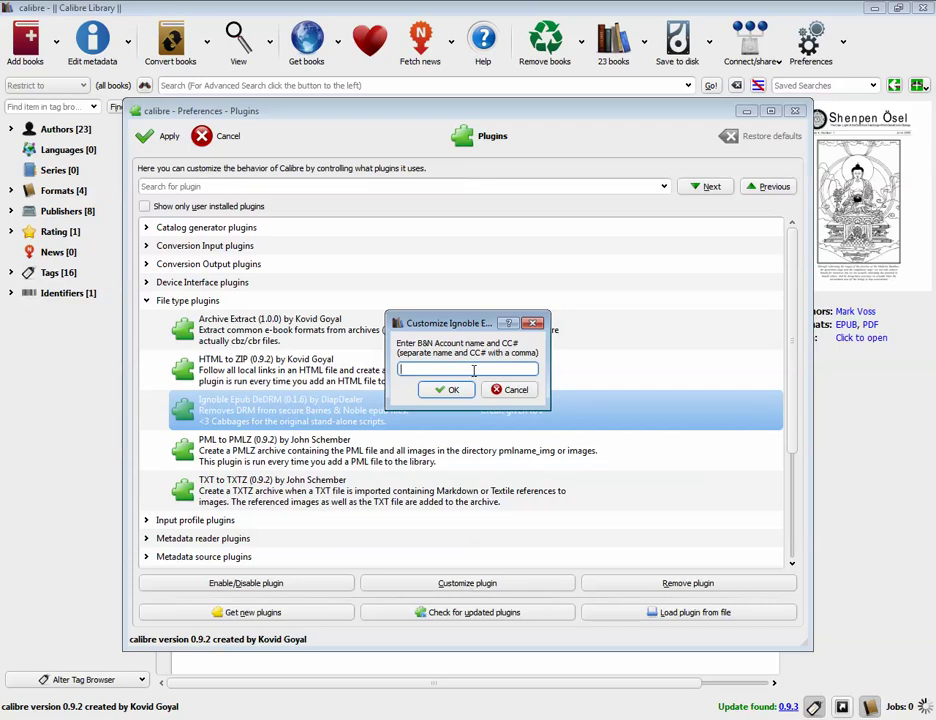
pyautogui.write('John Doe,1111222233334444')
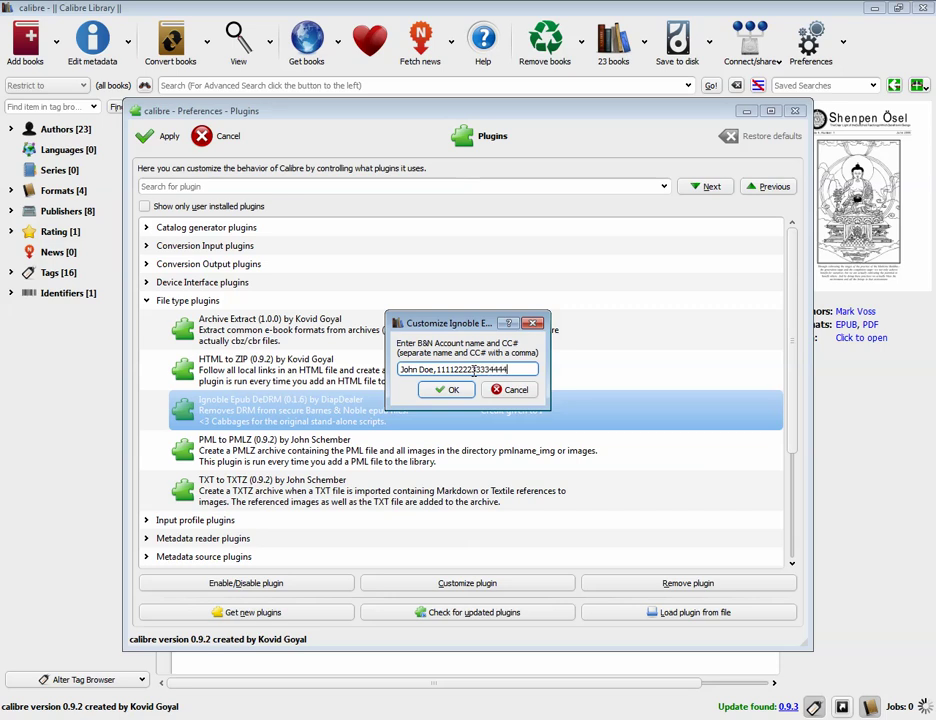
pyautogui.click(452, 391)
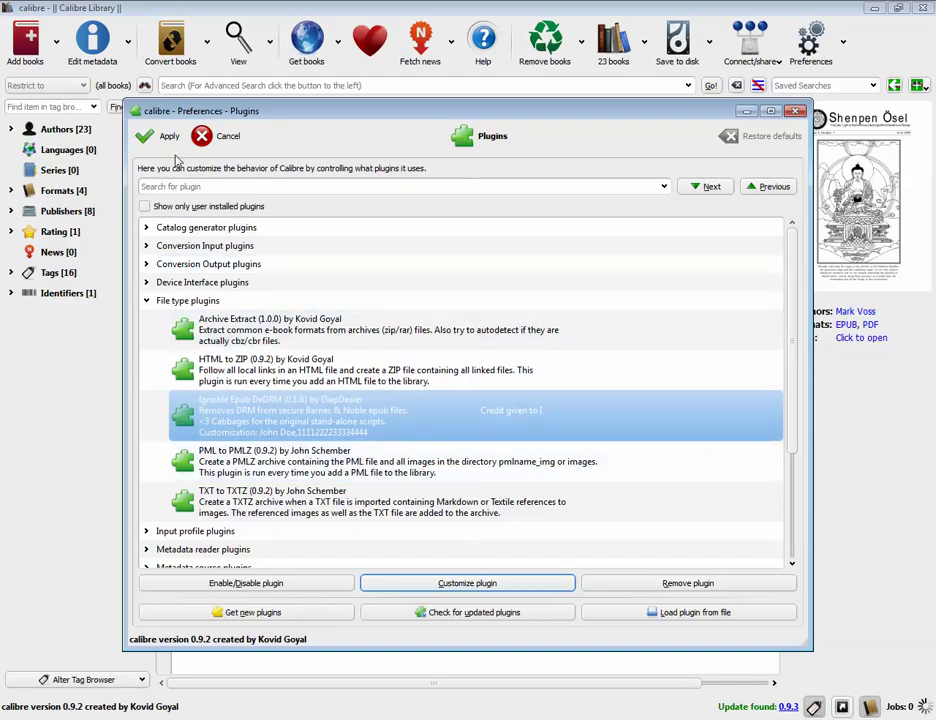
# Apply the plugin customization and close Preferences to return to the library
pyautogui.click(162, 140)
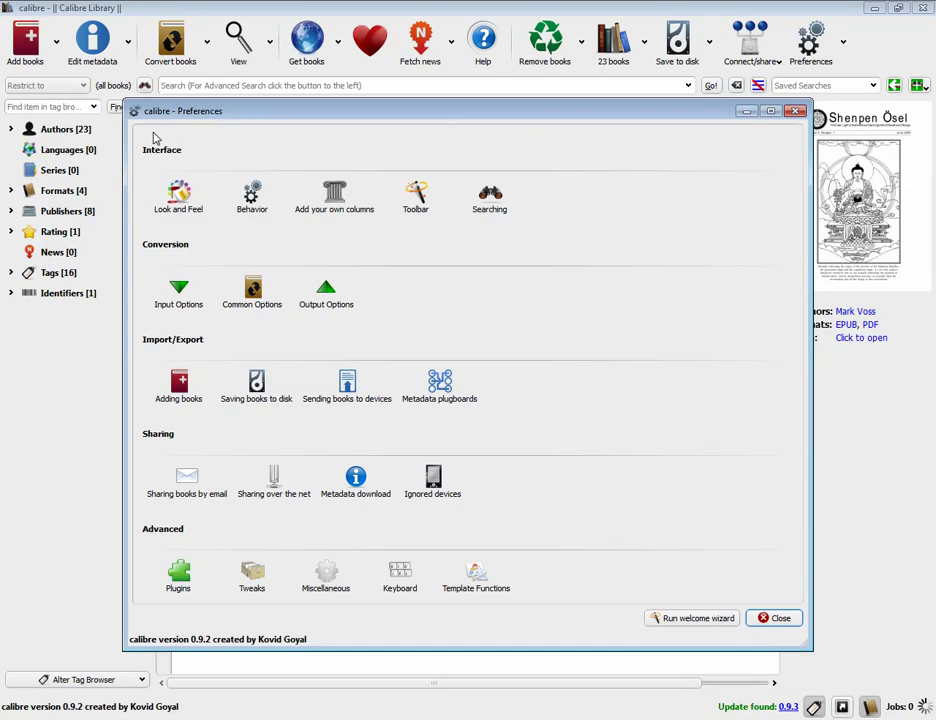
pyautogui.click(781, 620)
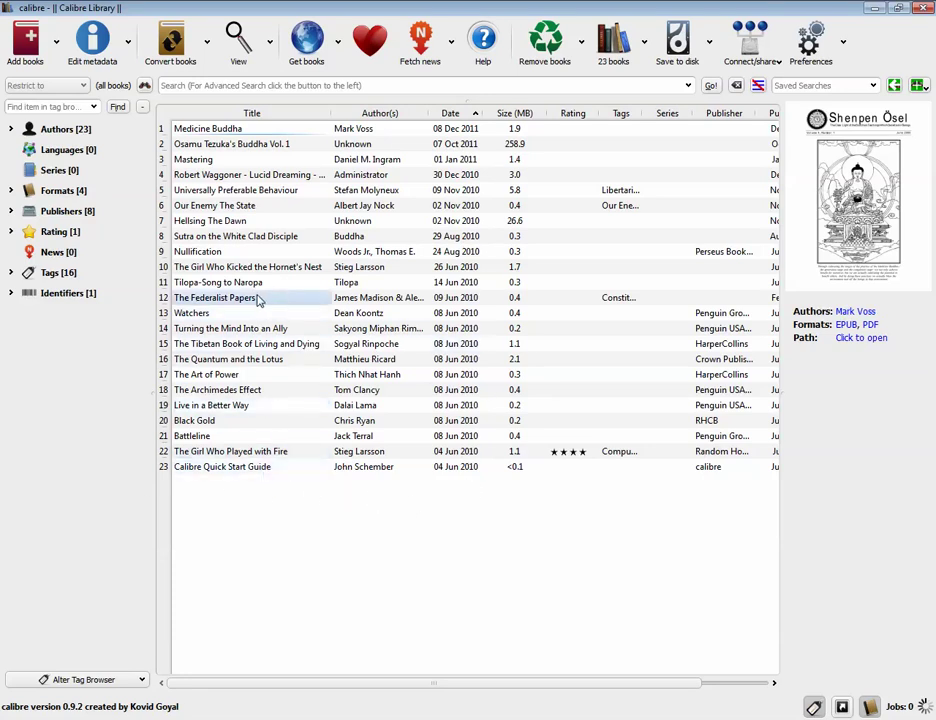
# Add The Free Market and its Enemies EPUB from the Test folder via 'Add books from a single directory'
pyautogui.click(57, 45)
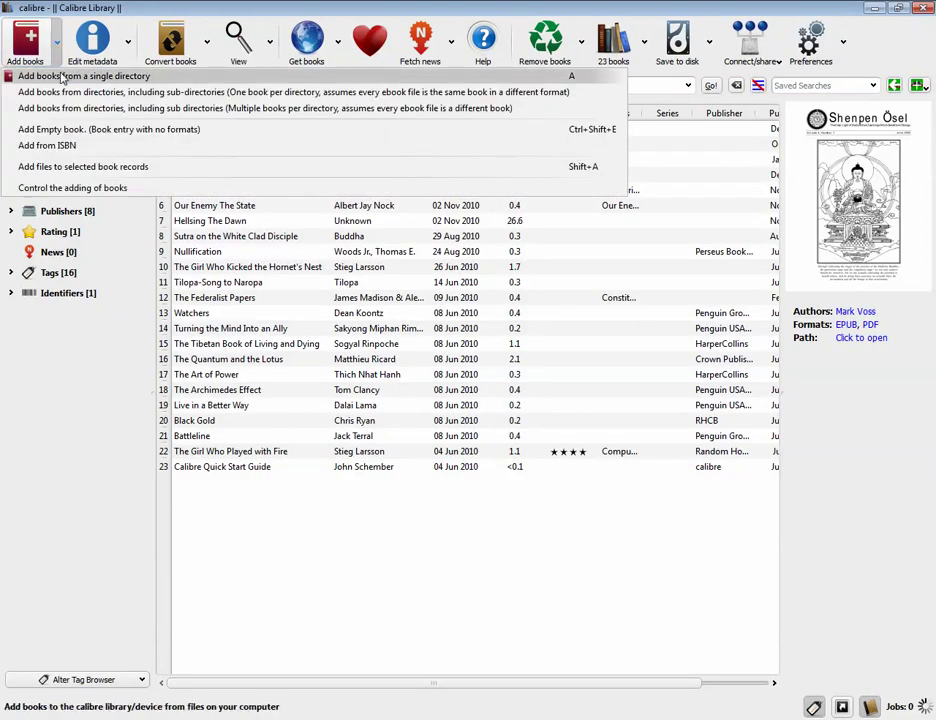
pyautogui.click(62, 77)
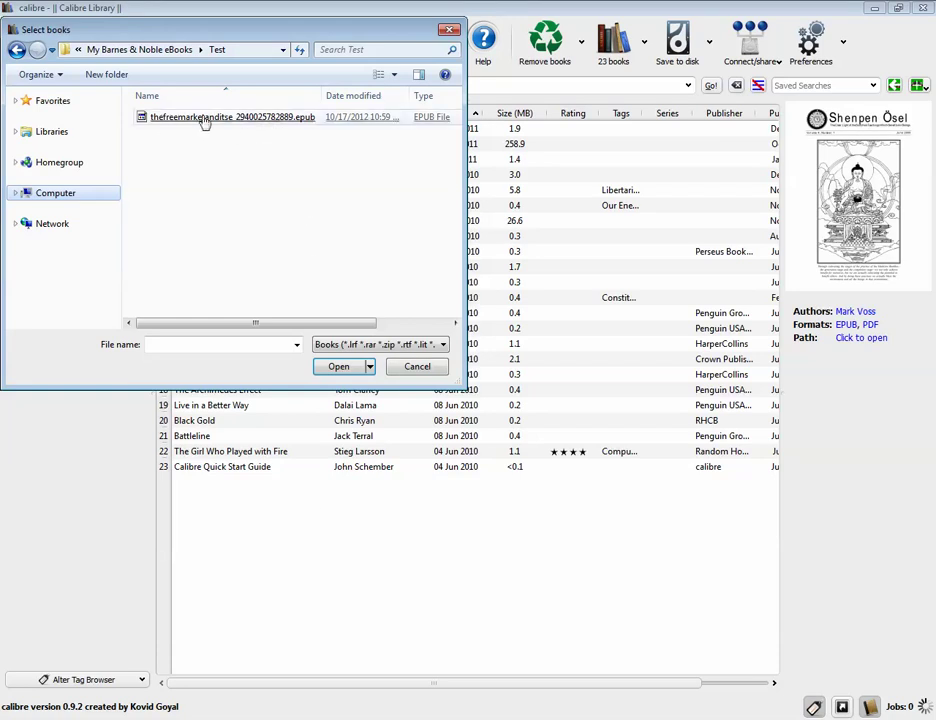
pyautogui.doubleClick(270, 120)
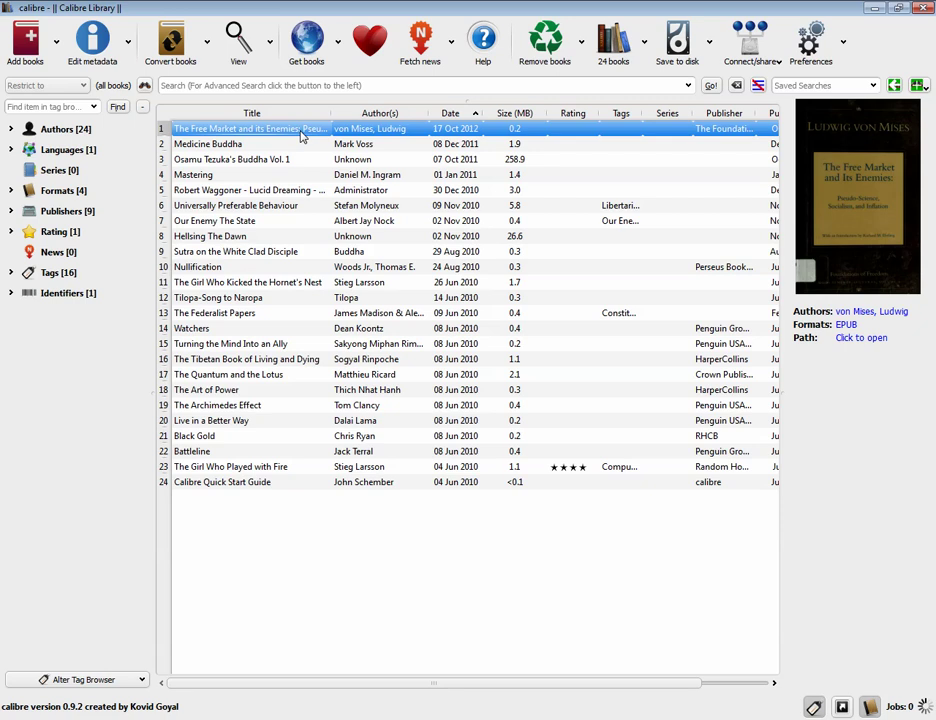
pyautogui.doubleClick(302, 137)
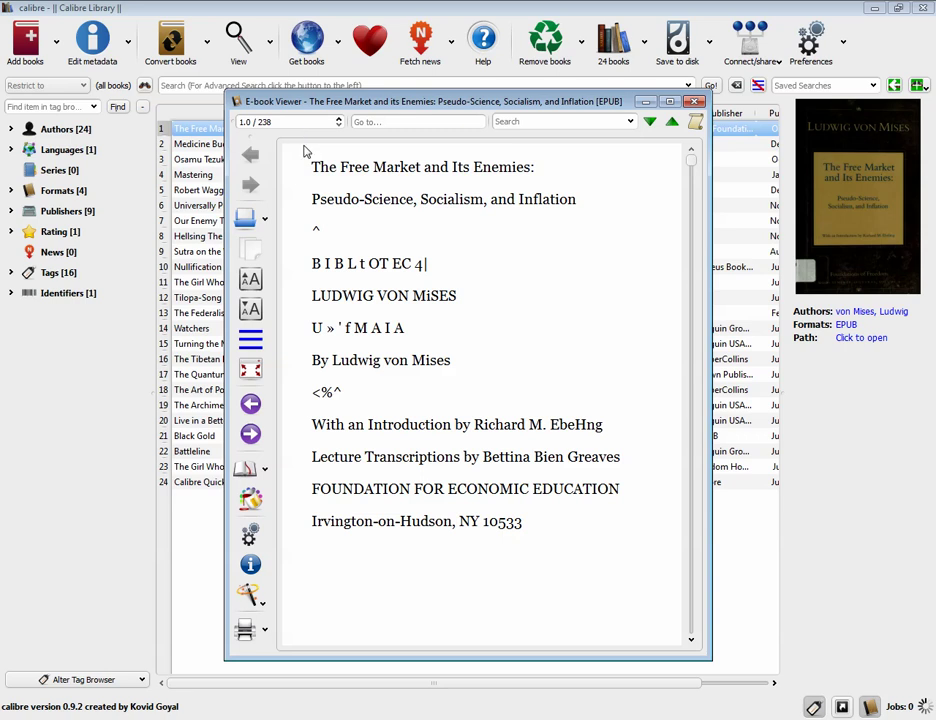
pyautogui.scroll(-5, 483, 468)
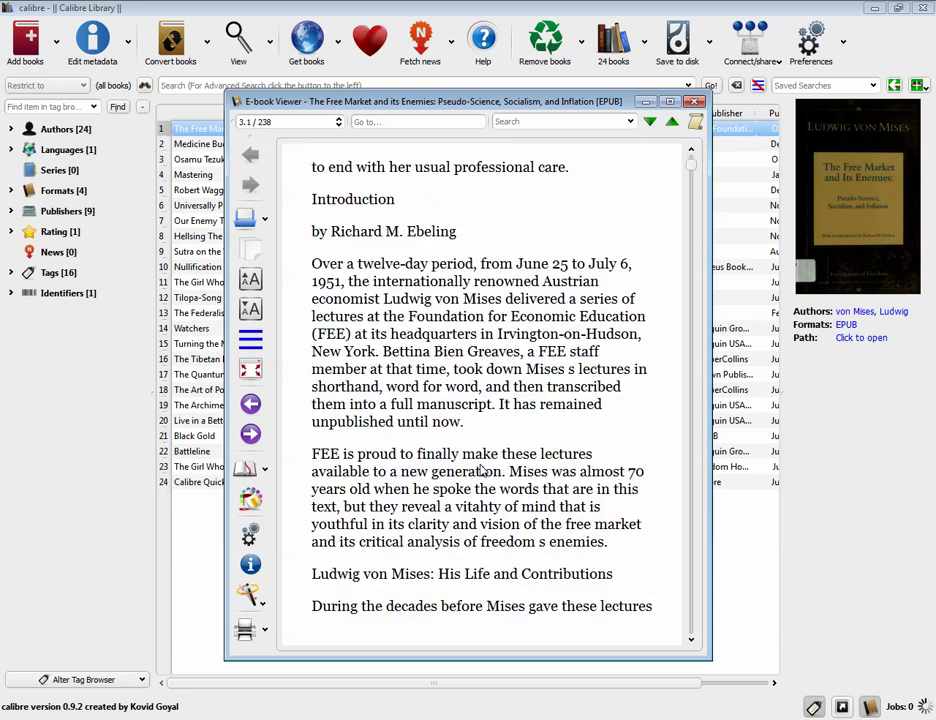
pyautogui.scroll(-10, 483, 468)
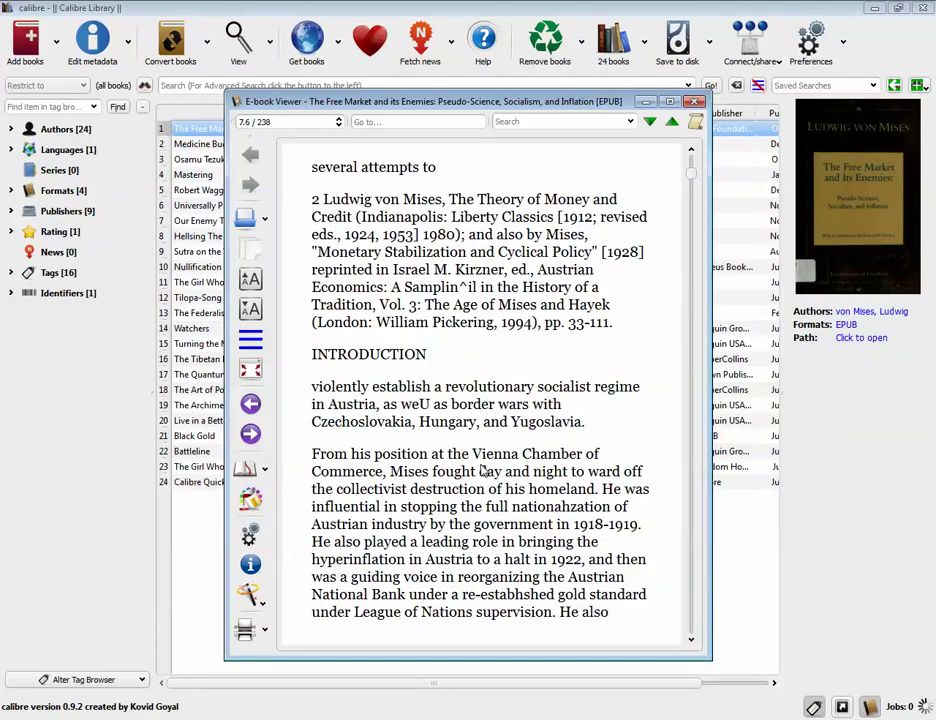
pyautogui.scroll(-5, 483, 468)
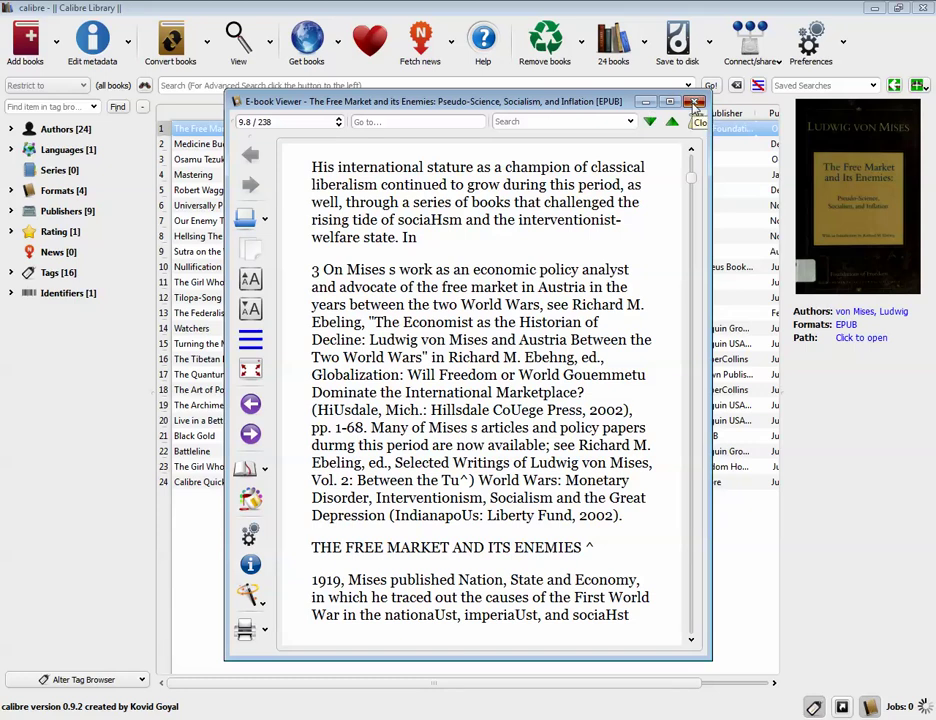
pyautogui.click(697, 103)
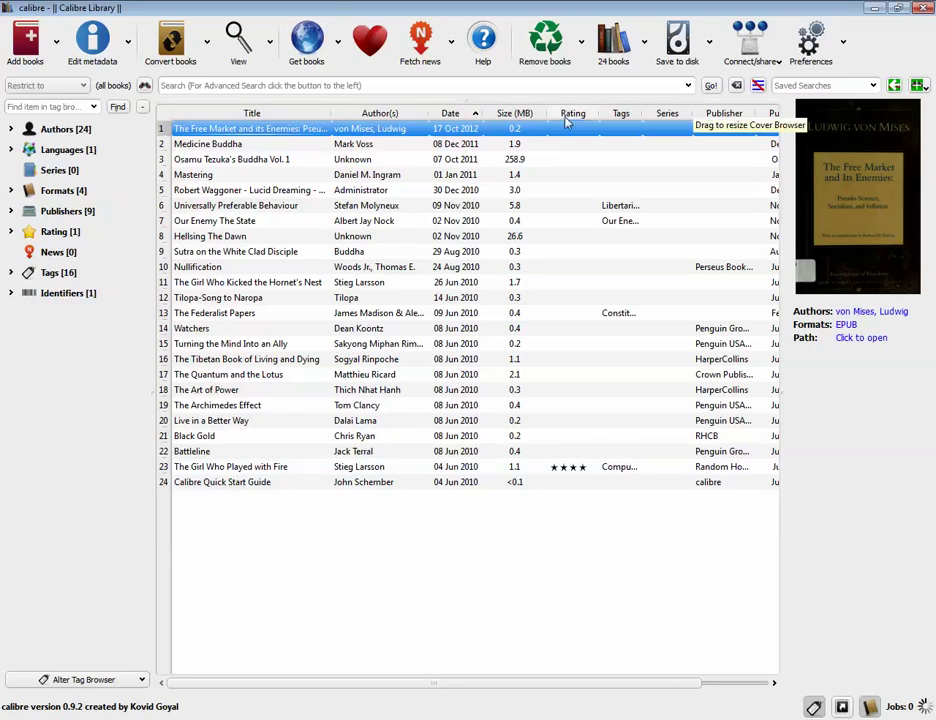
# Open the new book's containing folder in Explorer and select its EPUB file
pyautogui.rightClick(270, 131)
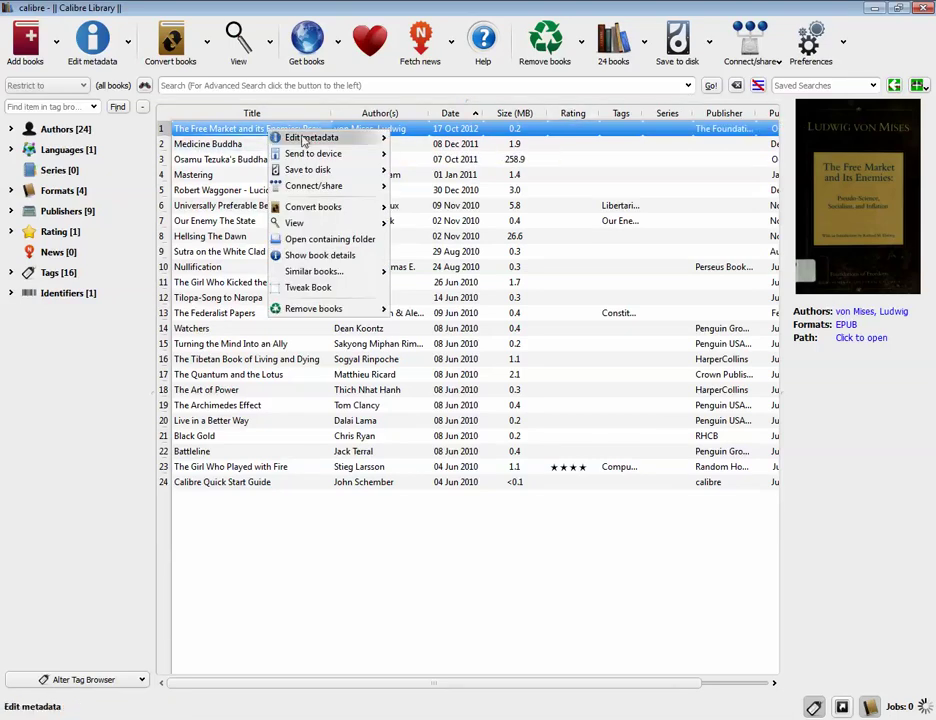
pyautogui.moveTo(314, 212)
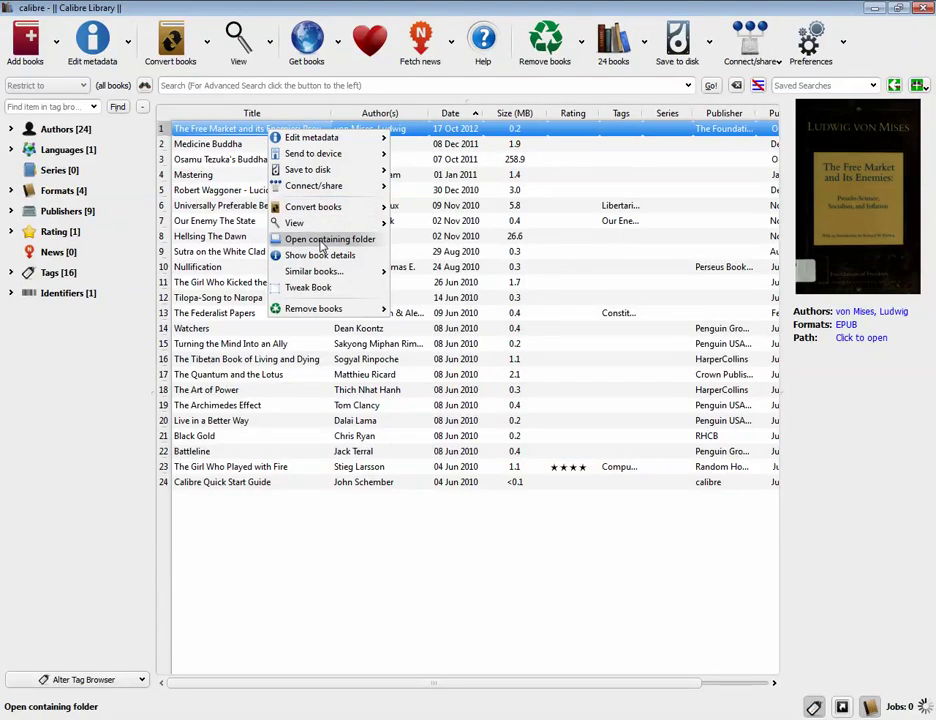
pyautogui.click(322, 240)
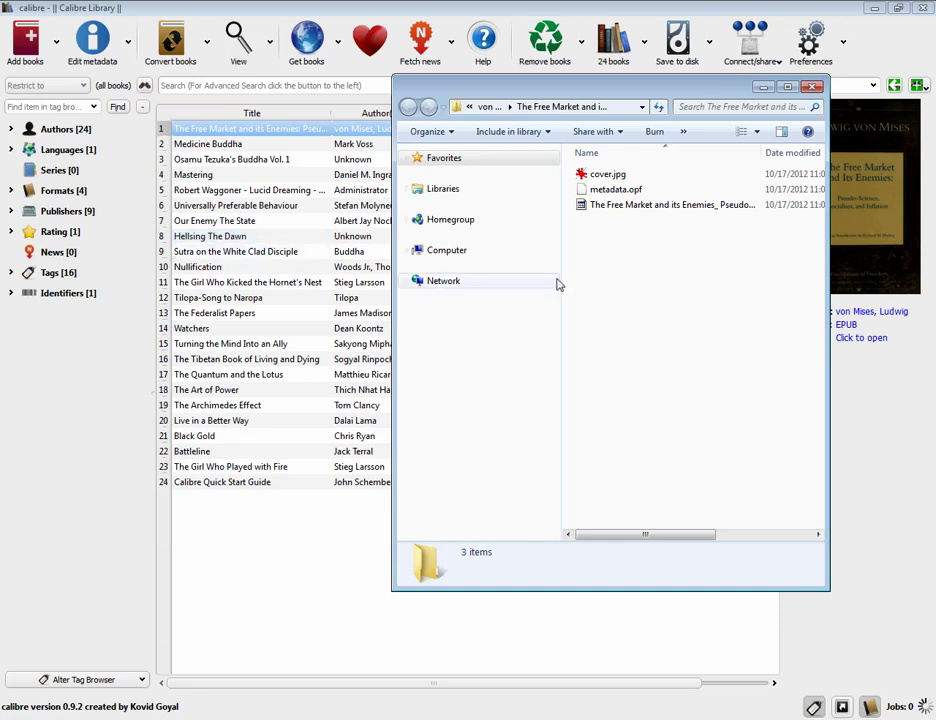
pyautogui.click(704, 206)
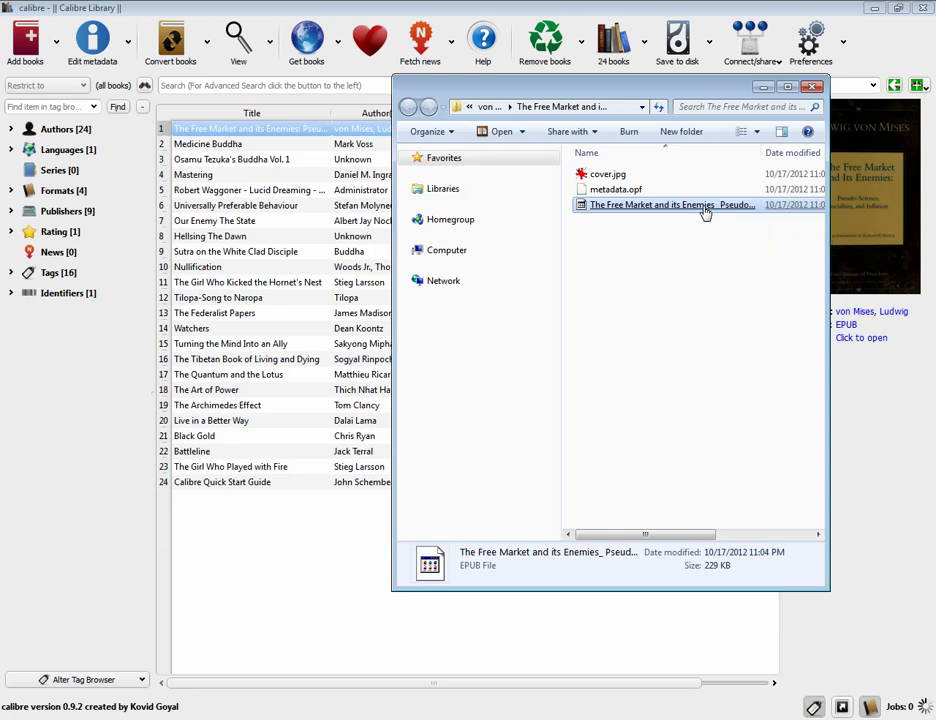
pyautogui.doubleClick(704, 206)
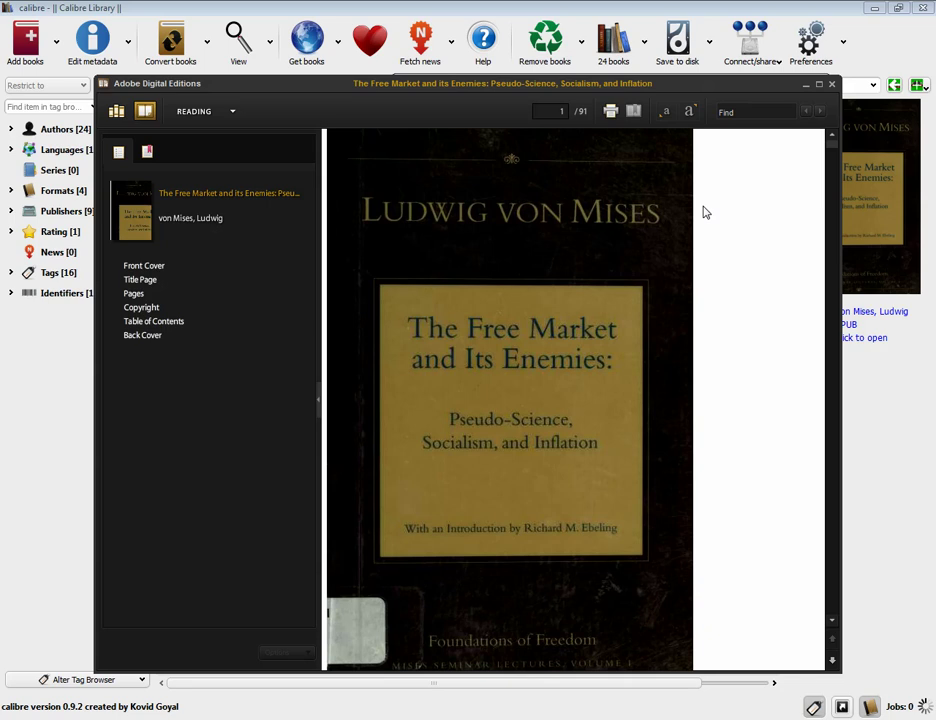
pyautogui.click(833, 390)
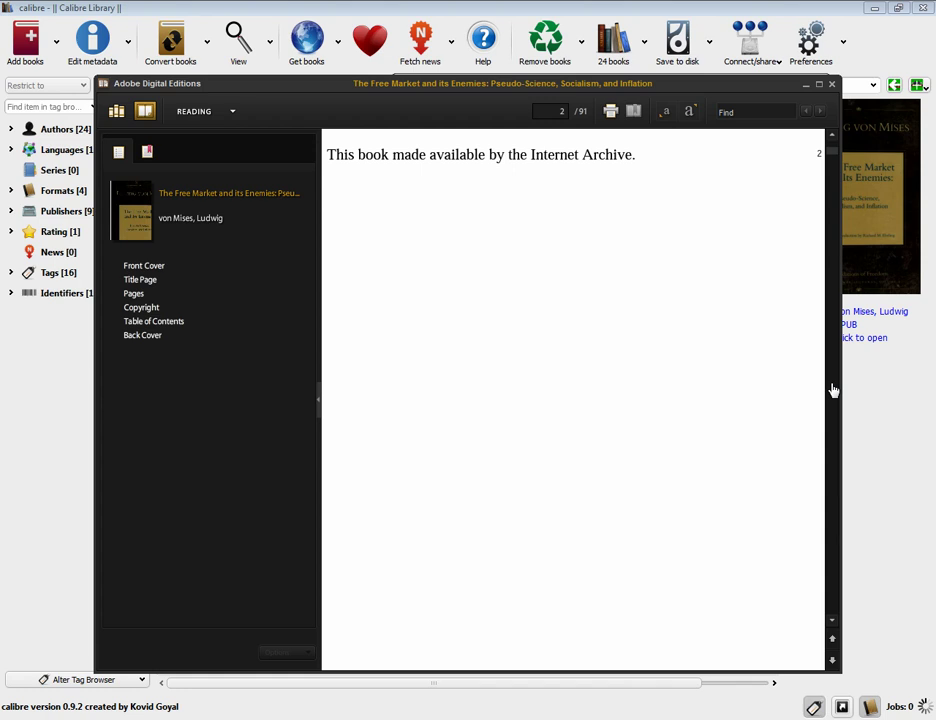
pyautogui.click(833, 390)
pyautogui.click(833, 390)
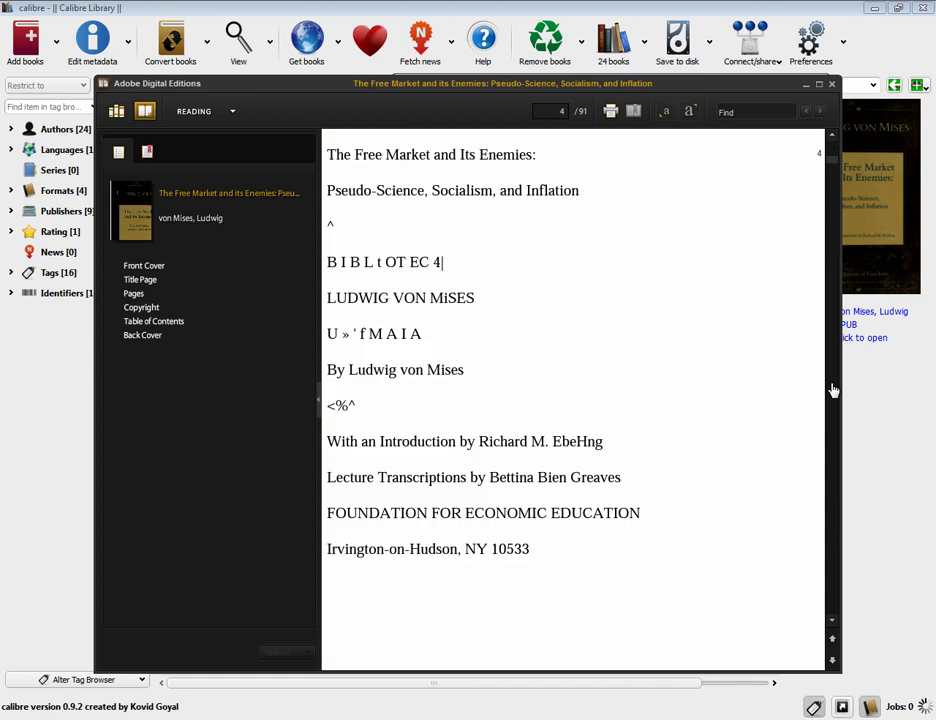
pyautogui.click(833, 390)
pyautogui.click(833, 390)
pyautogui.click(833, 390)
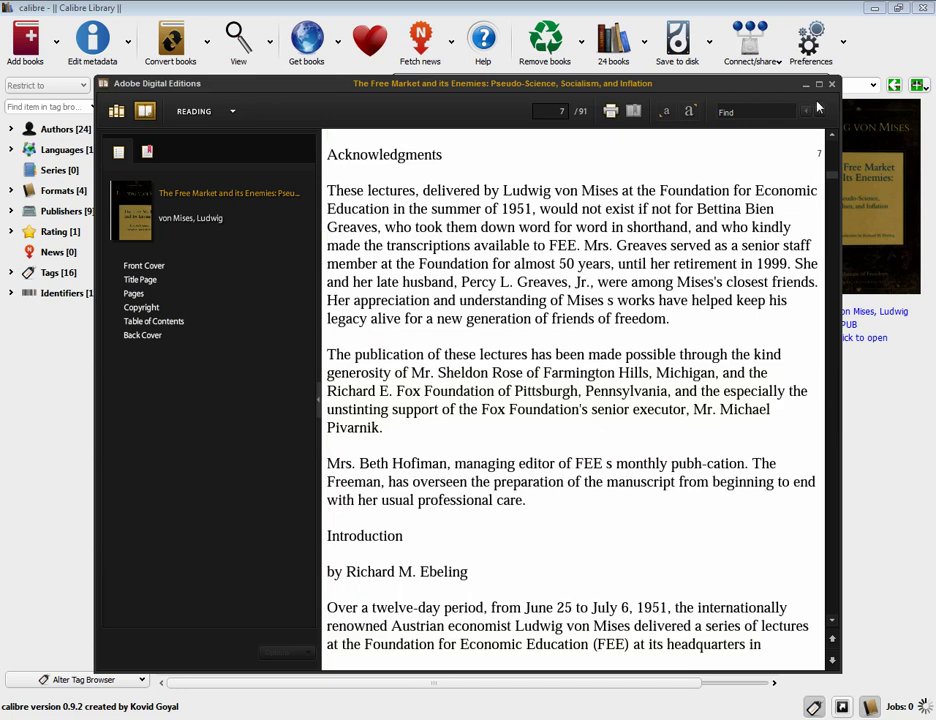
# Close the Explorer window showing The Free Market and its Enemies' folder
pyautogui.click(595, 65)
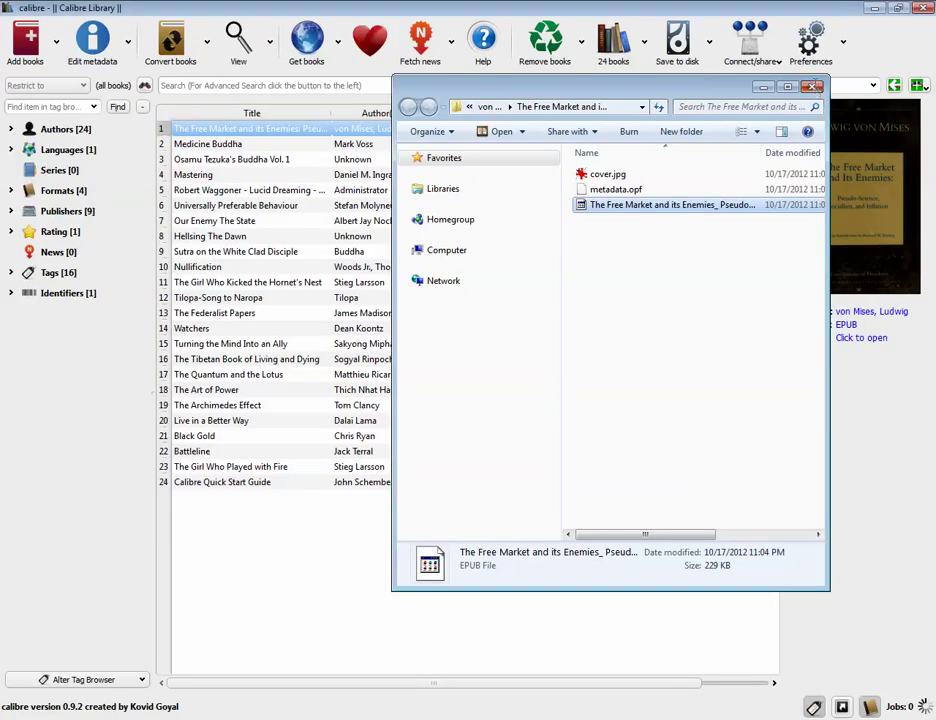